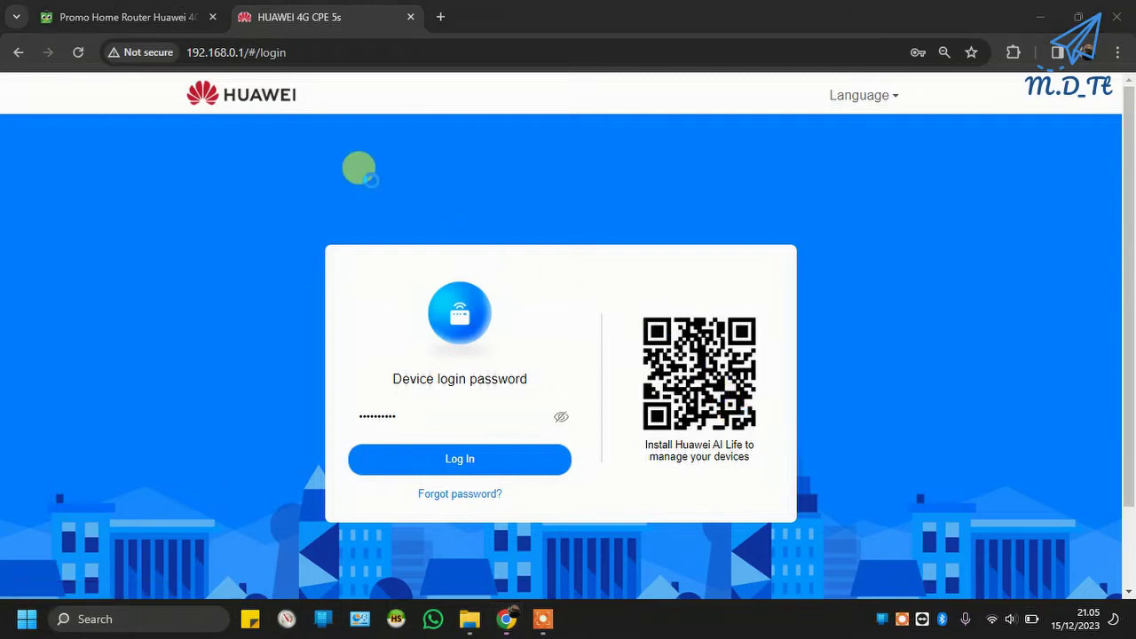
Switch to the Tokopedia listing for the Huawei B320 4G CPE router priced Rp695.000
click(160, 11)
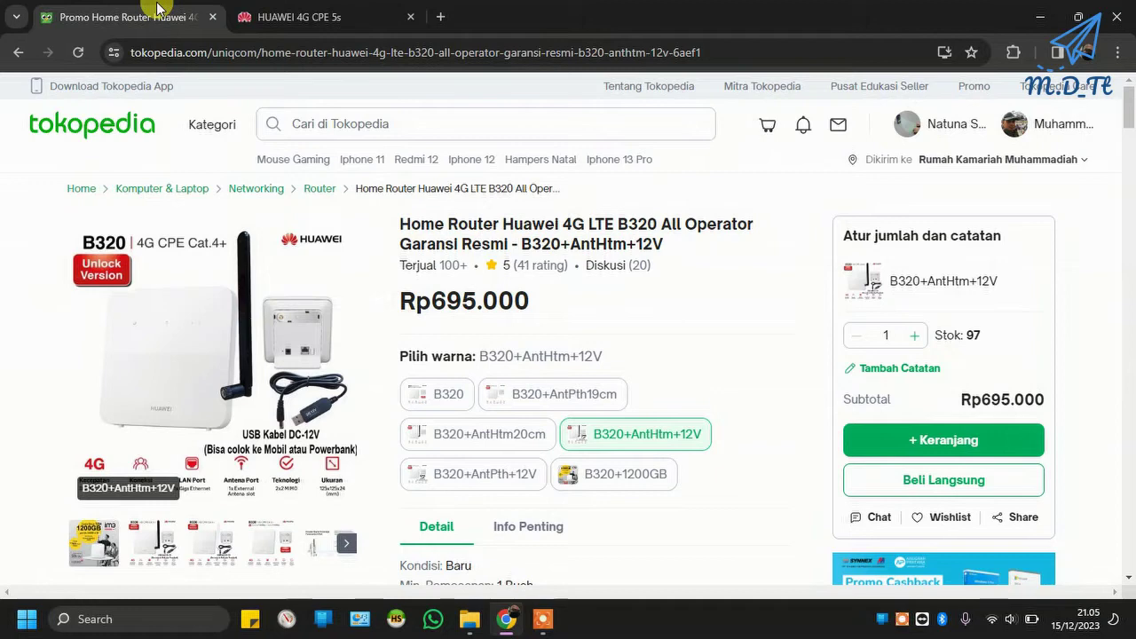
Enlarge the product image, then return to the 'HUAWEI 4G CPE 5s' router login tab
click(260, 224)
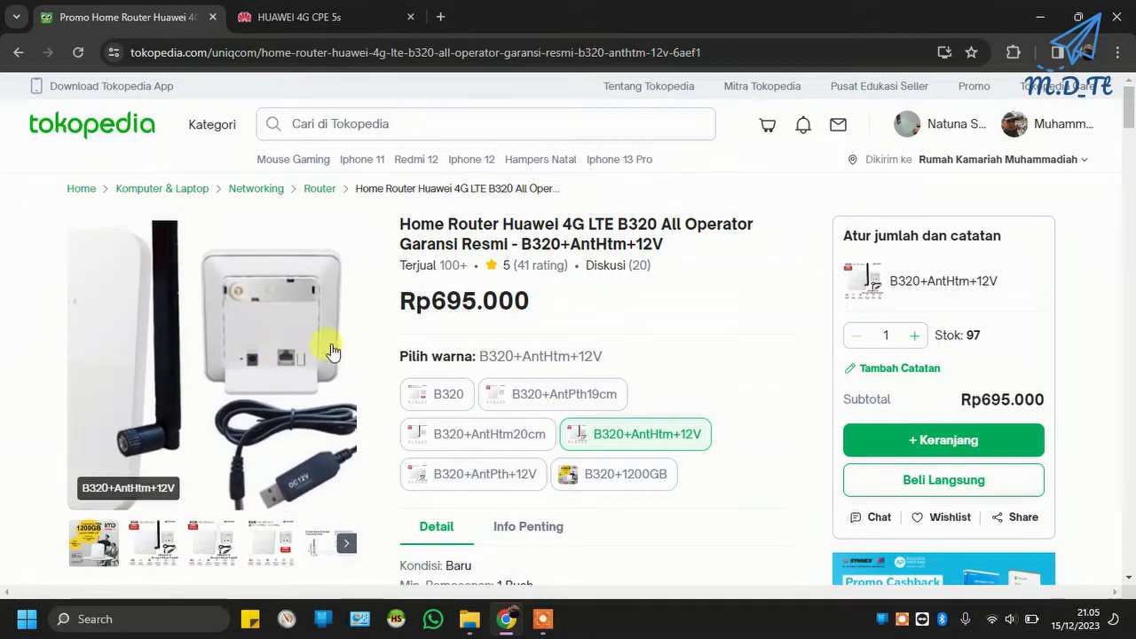
click(352, 16)
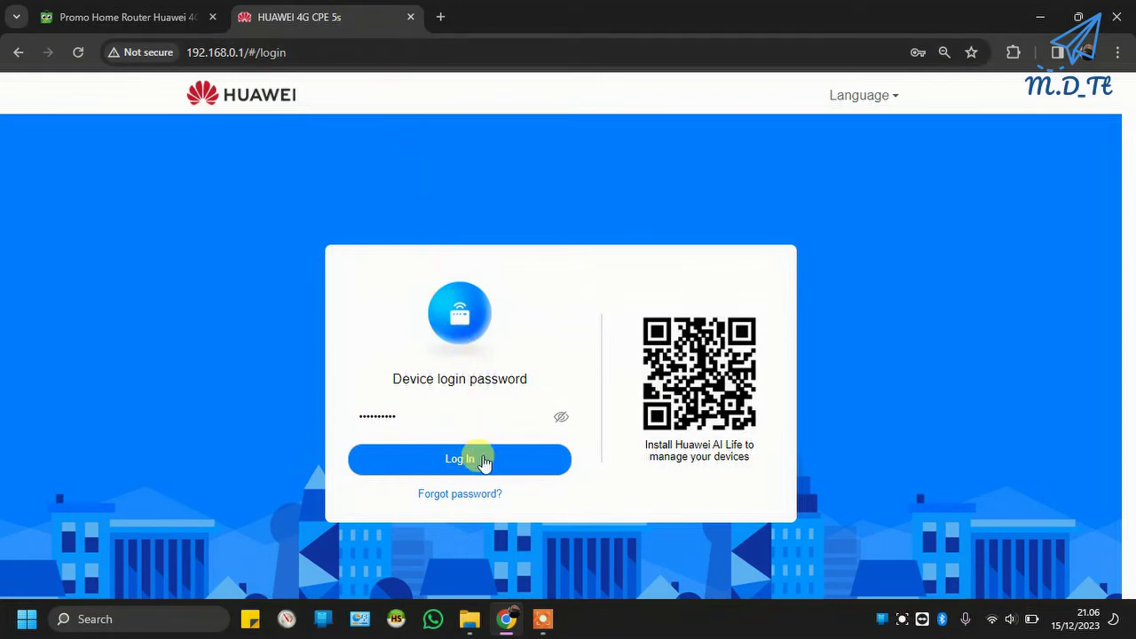
Log in with the saved password to reach the dashboard showing 4G XL Axiata connected
click(485, 460)
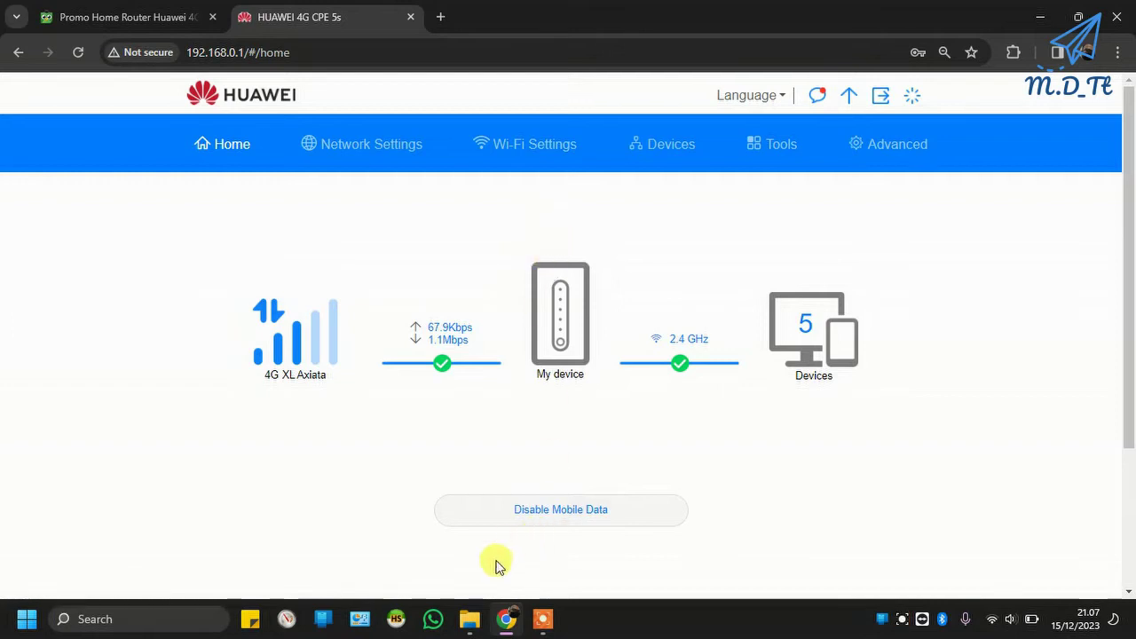
Extract LockBand Modem Huawei.zip into its folder and launch LockBand Modem Huawei.exe from it
mouse_move(476, 626)
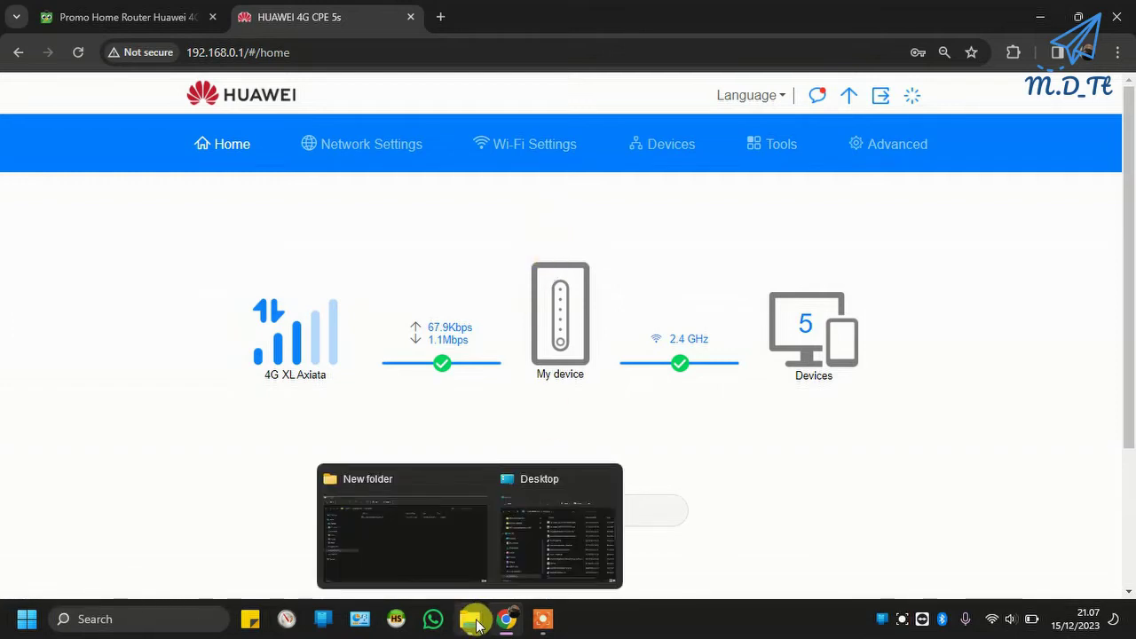
click(441, 537)
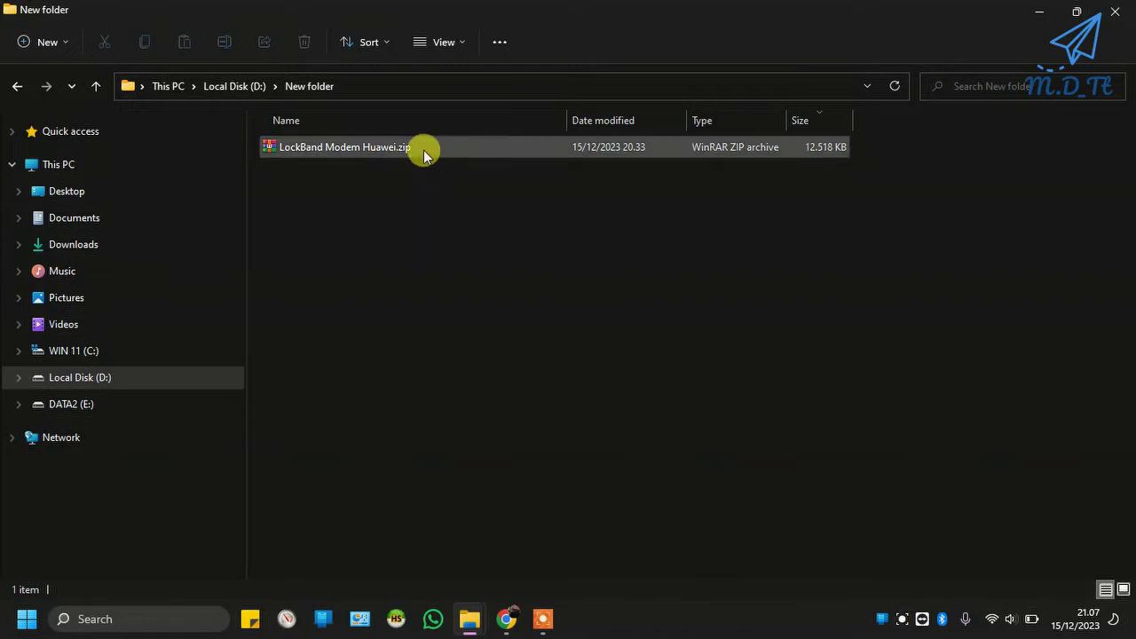
click(423, 150)
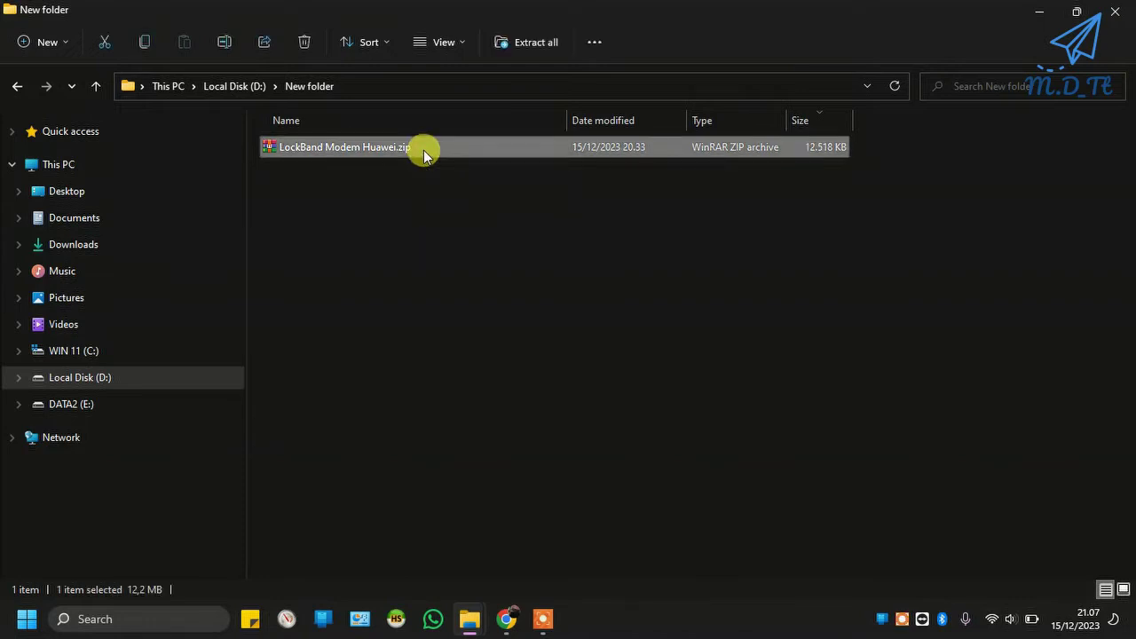
right_click(424, 150)
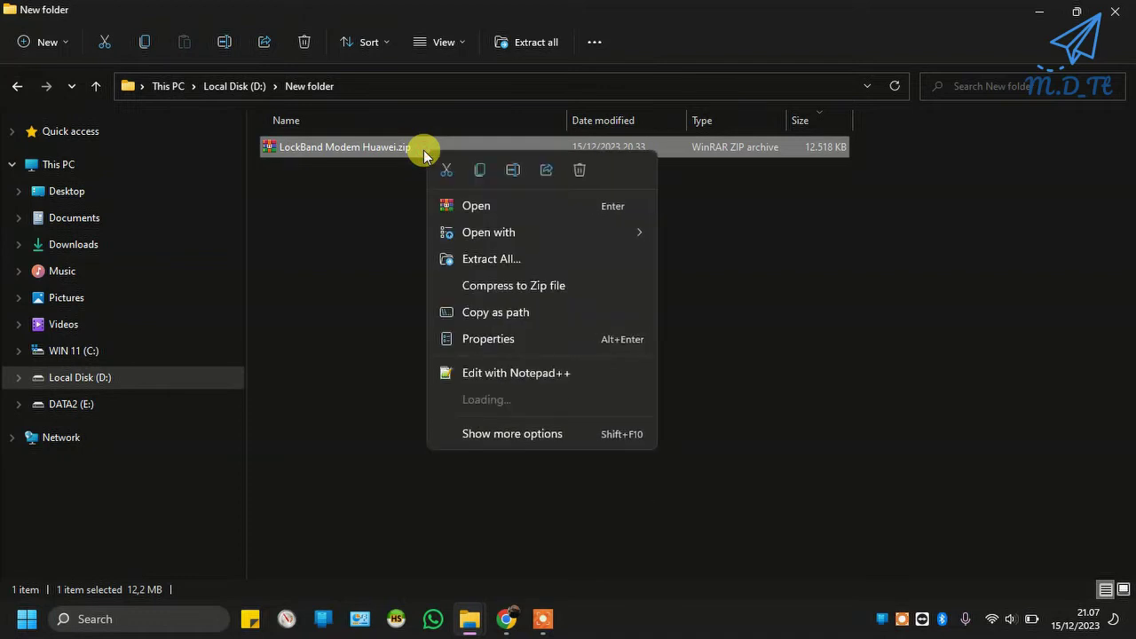
click(525, 257)
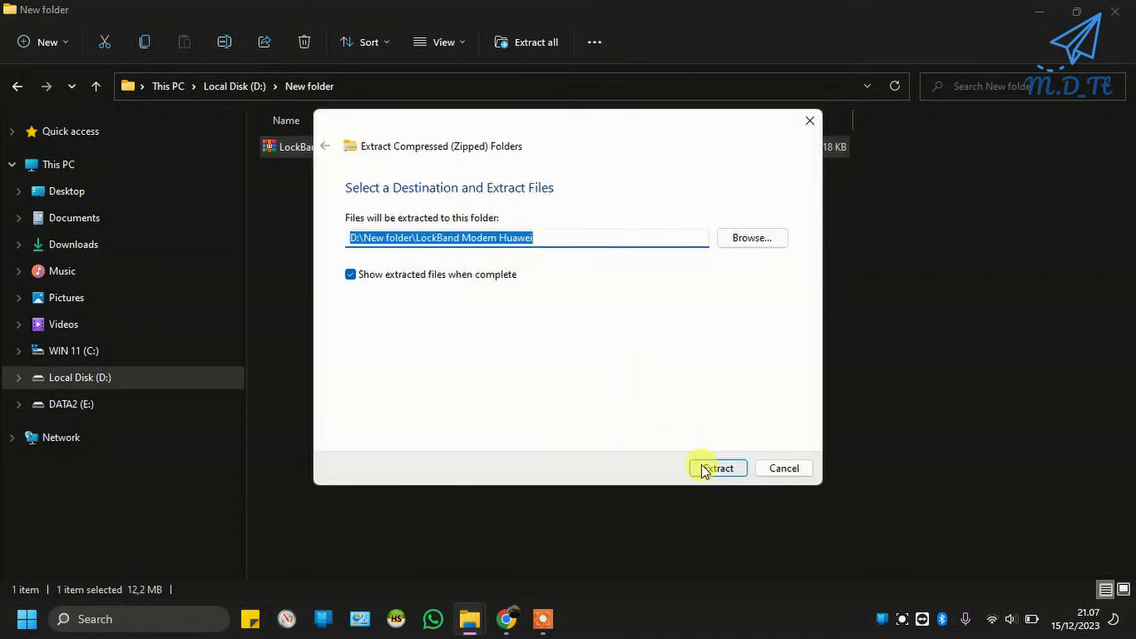
click(703, 468)
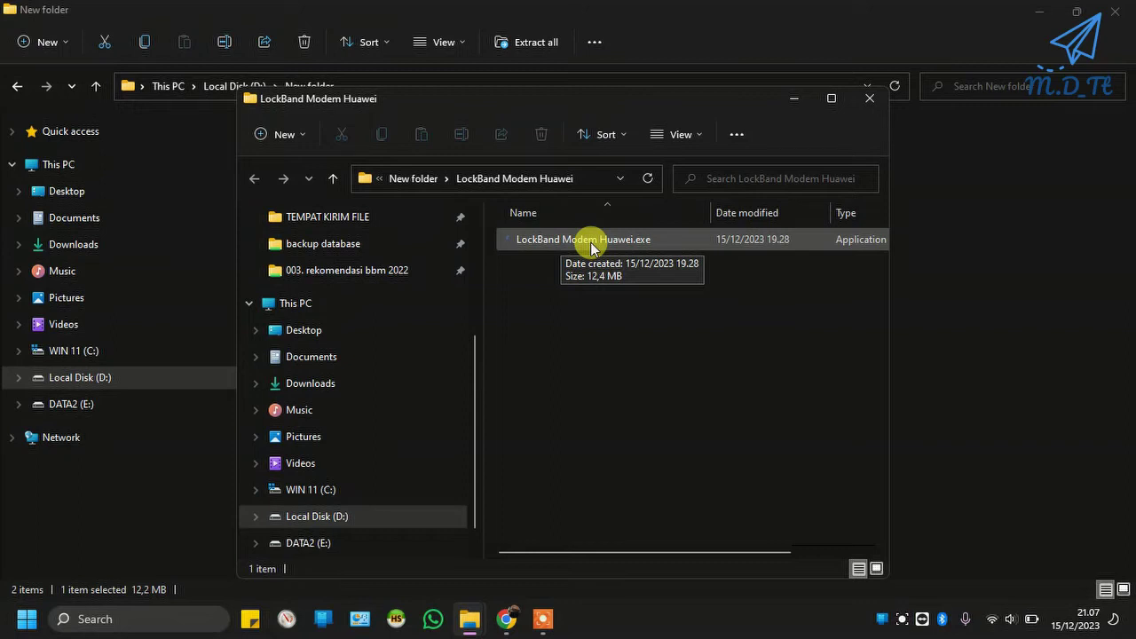
double_click(591, 243)
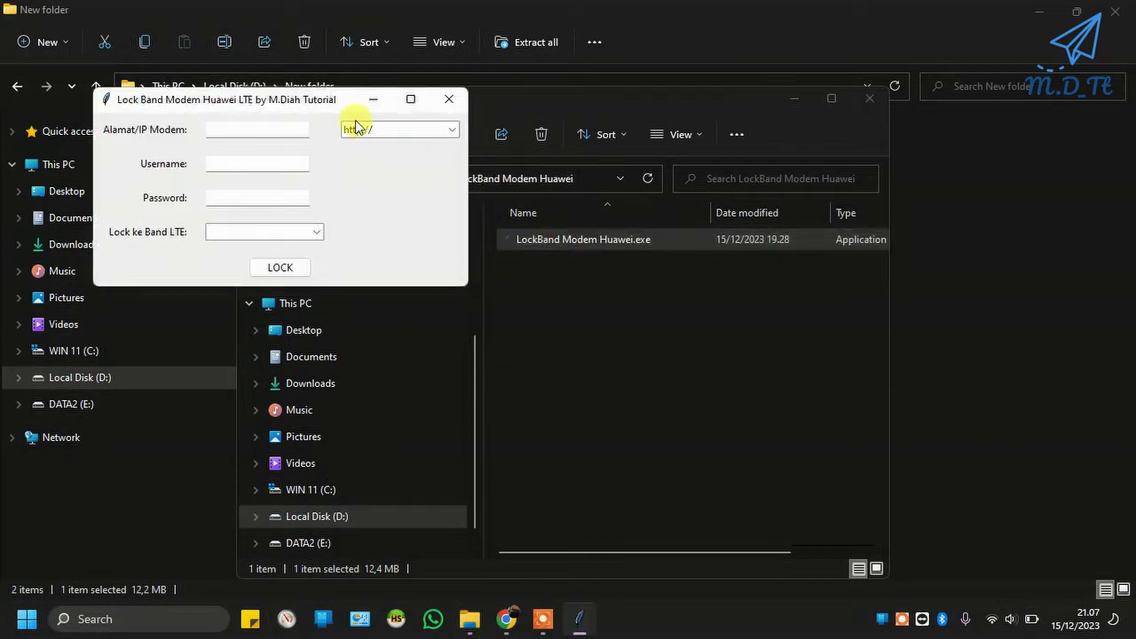
drag(325, 107, 554, 234)
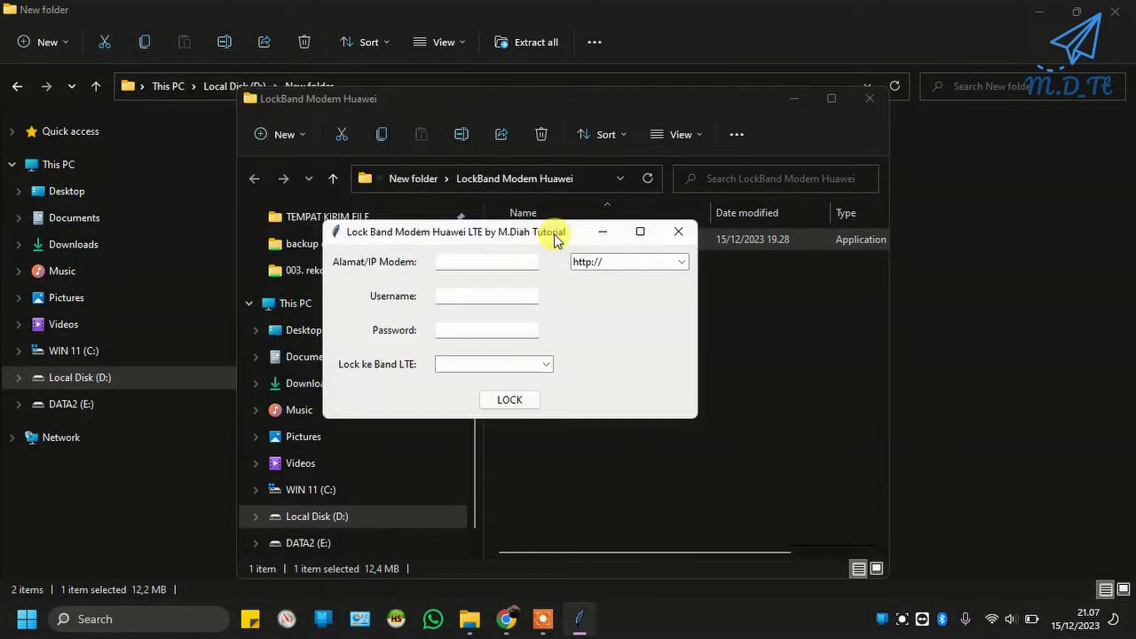
click(506, 618)
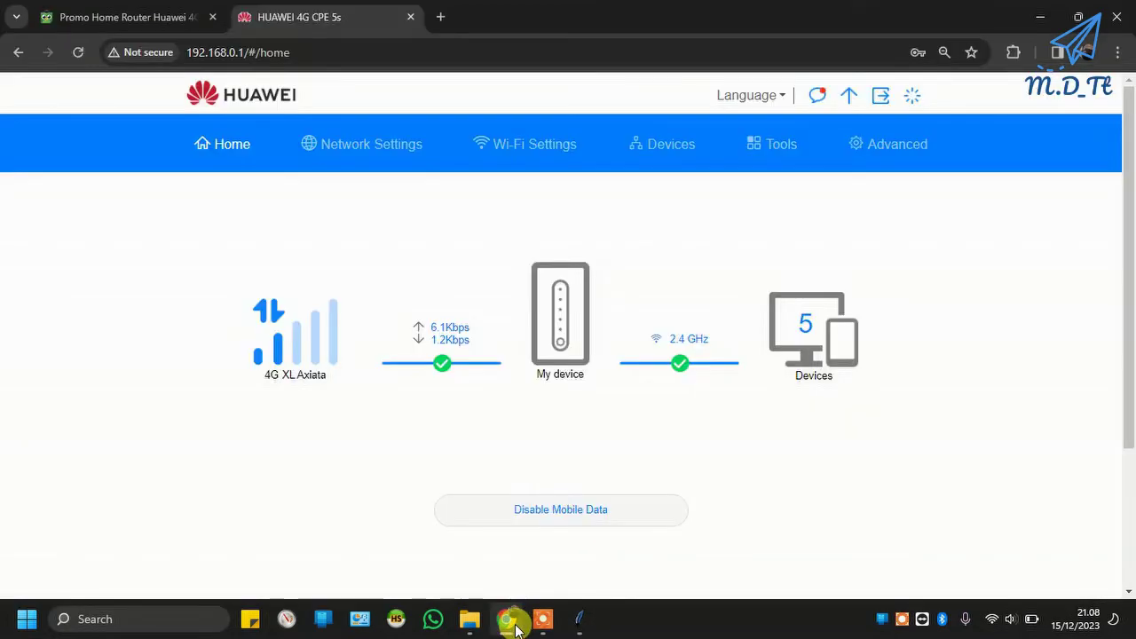
click(579, 618)
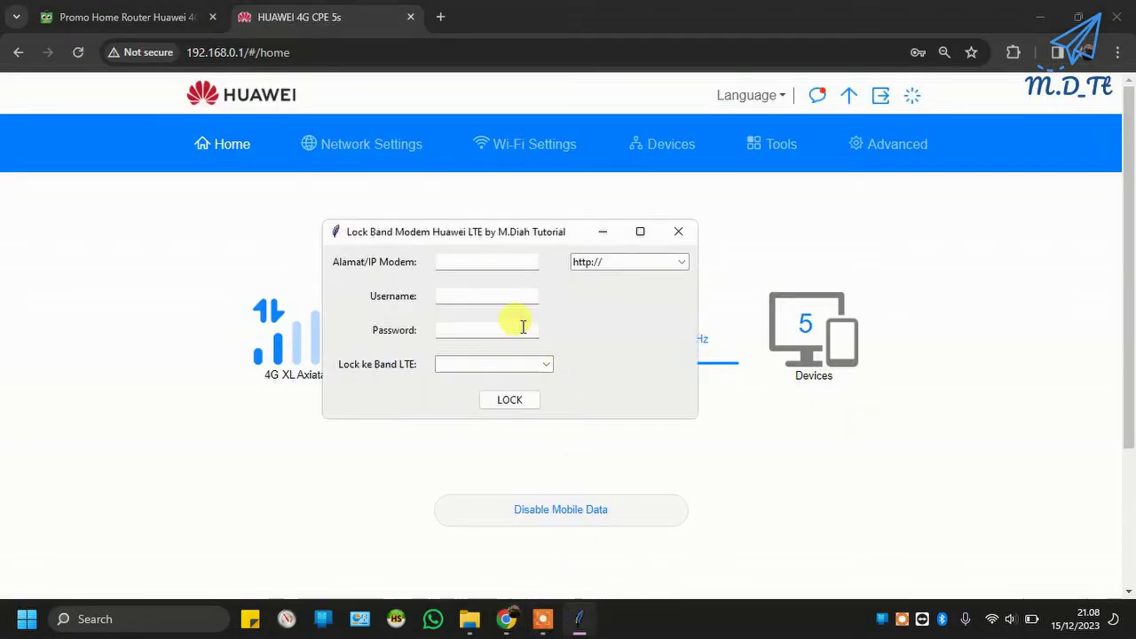
click(470, 259)
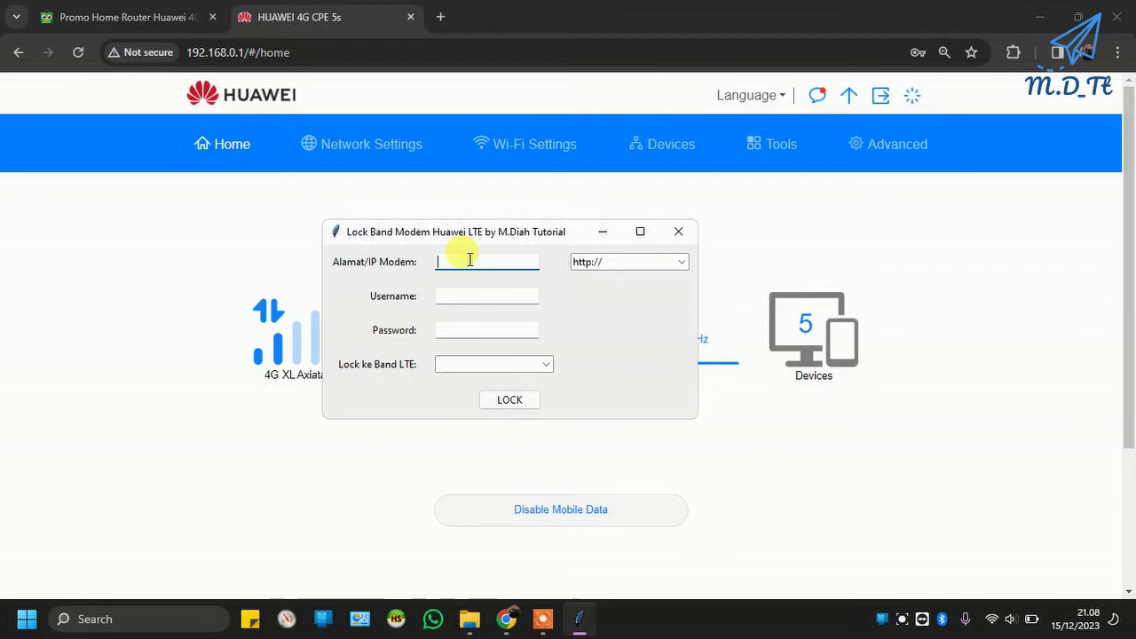
text(192.168.0.1)
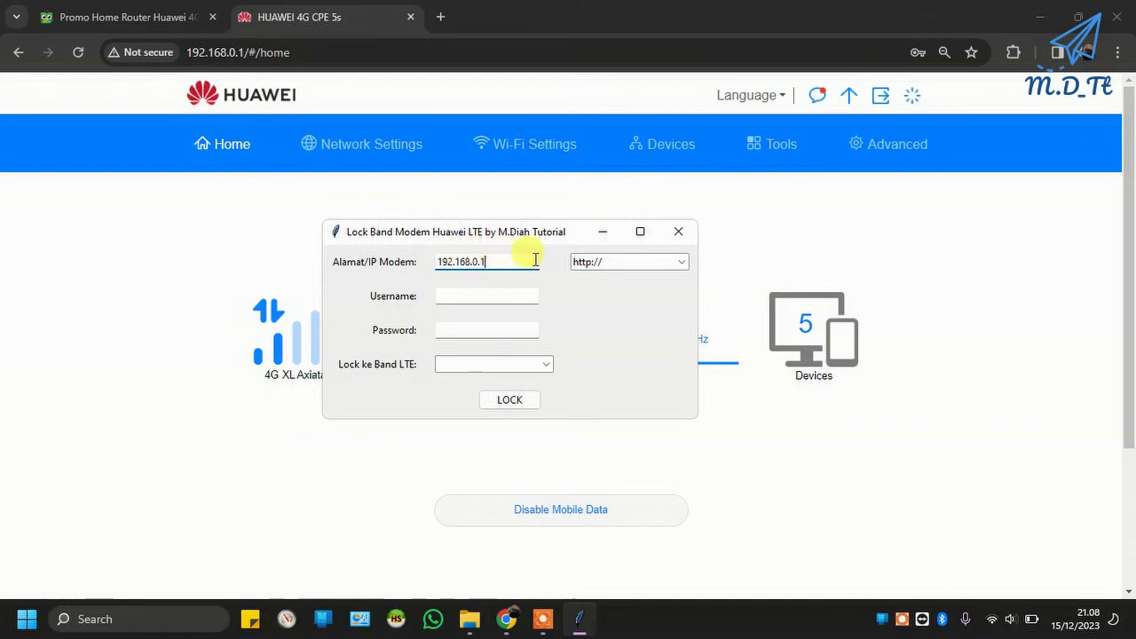
click(683, 262)
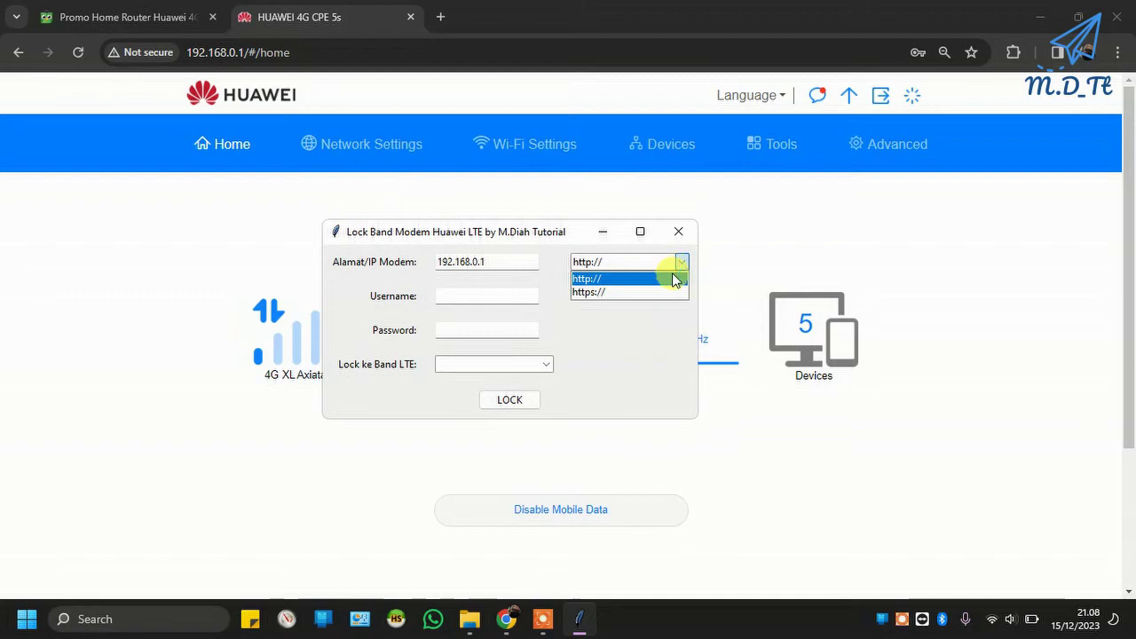
click(577, 246)
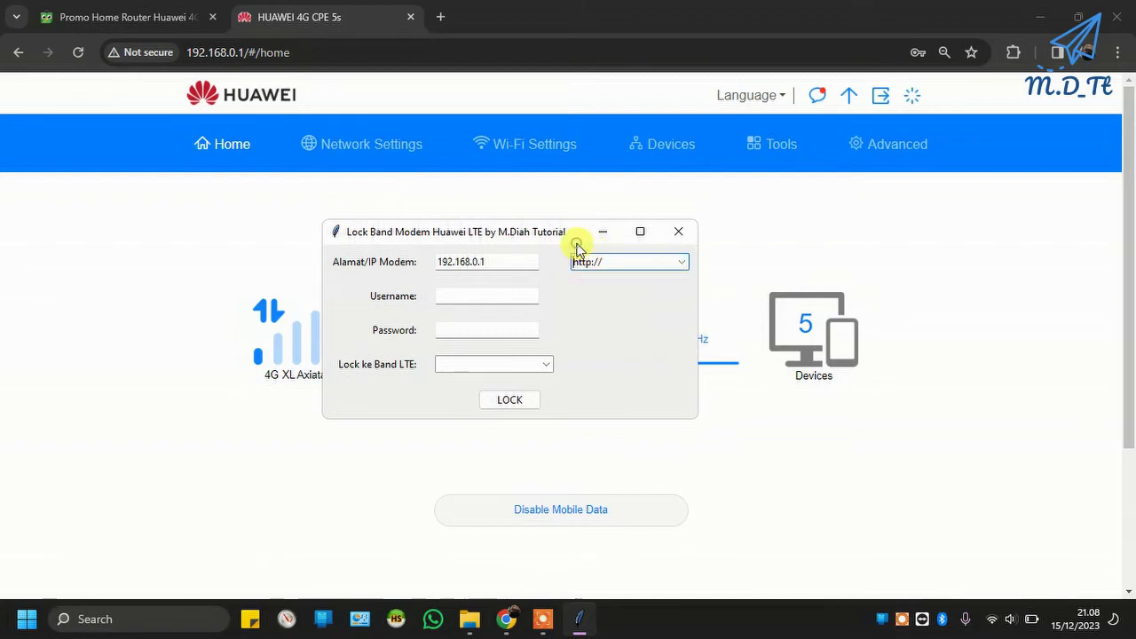
Enter the router's admin password and check the Lock ke Band LTE list without choosing
click(492, 297)
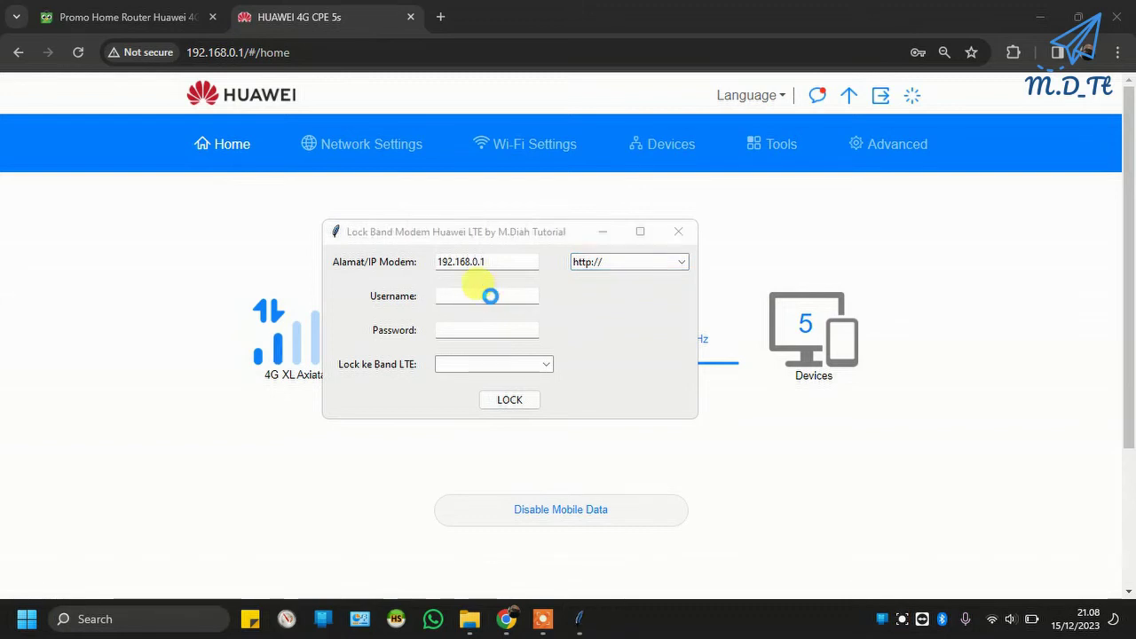
click(492, 296)
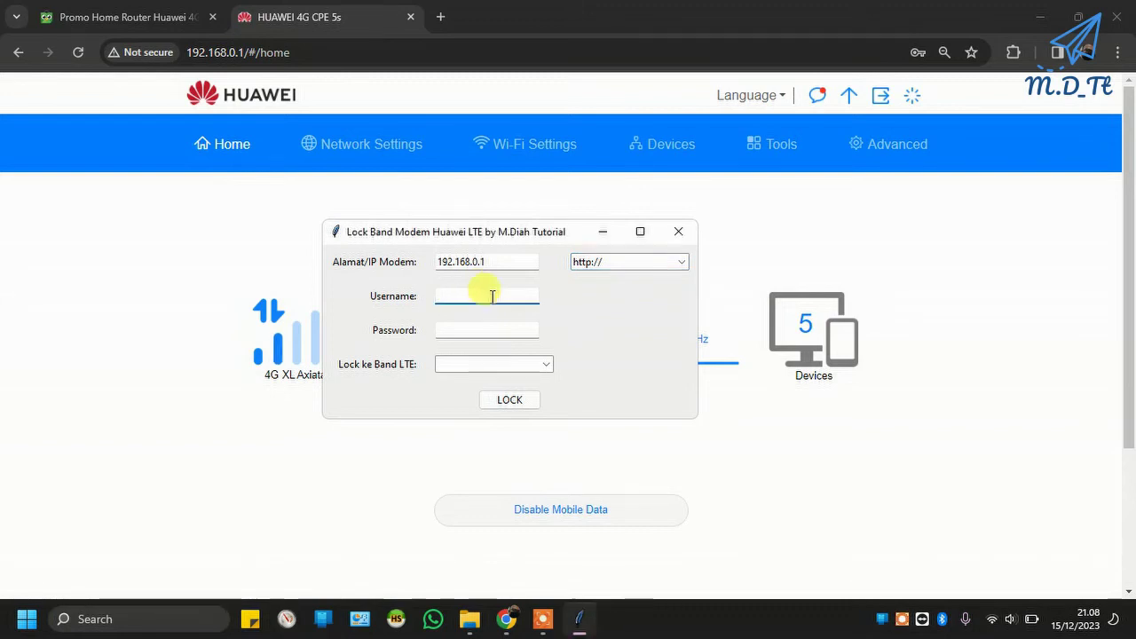
click(497, 329)
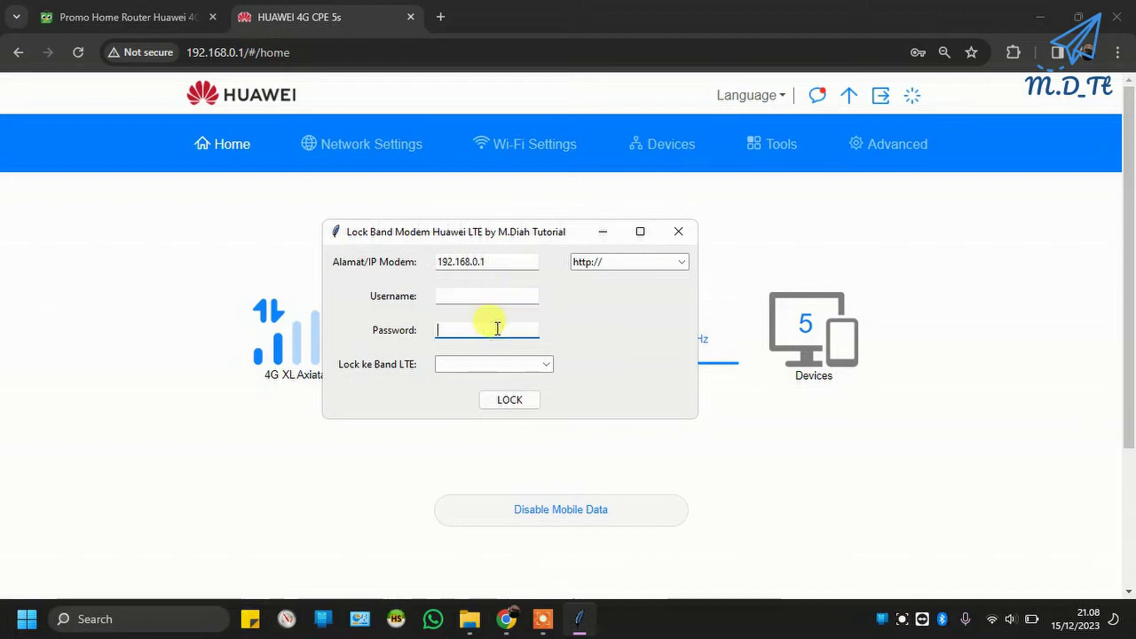
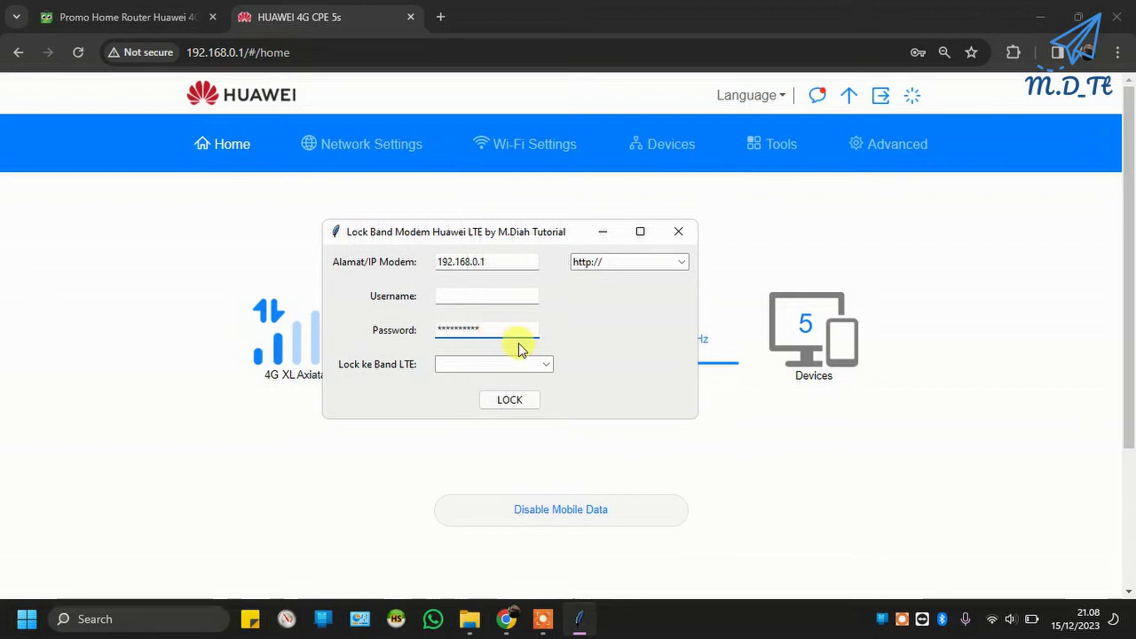
click(546, 365)
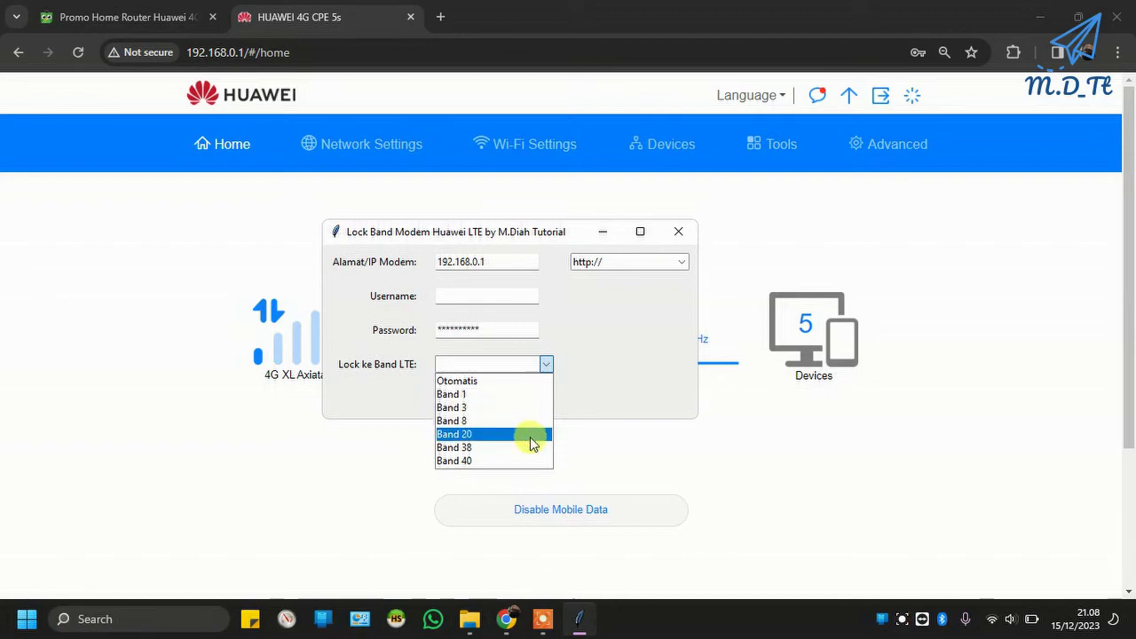
click(590, 361)
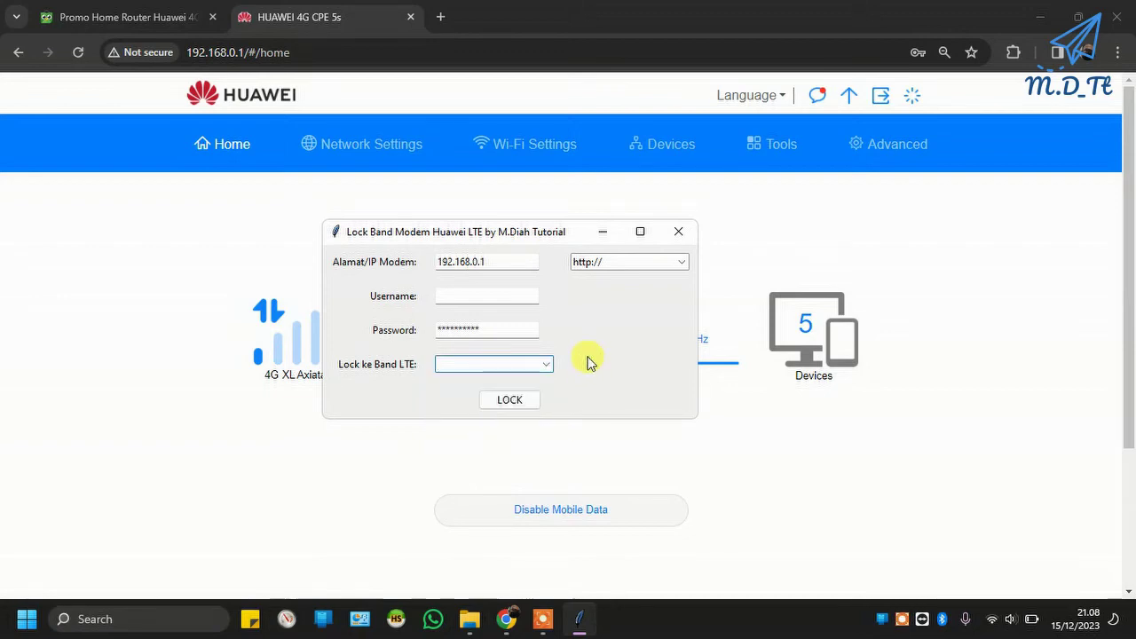
drag(568, 233, 805, 289)
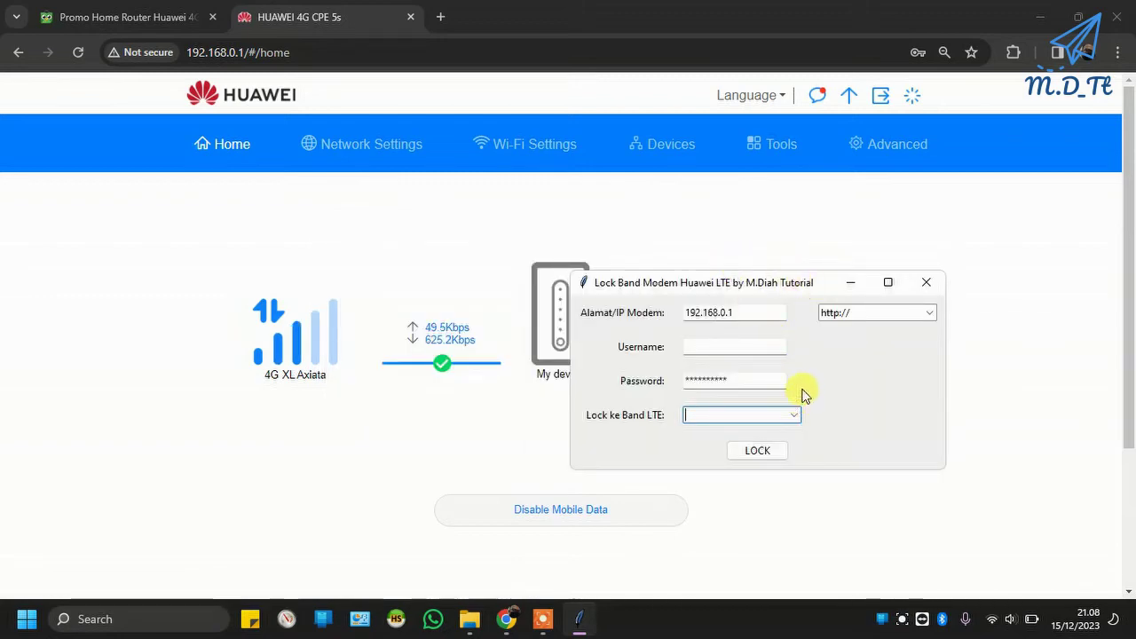
drag(774, 282, 857, 283)
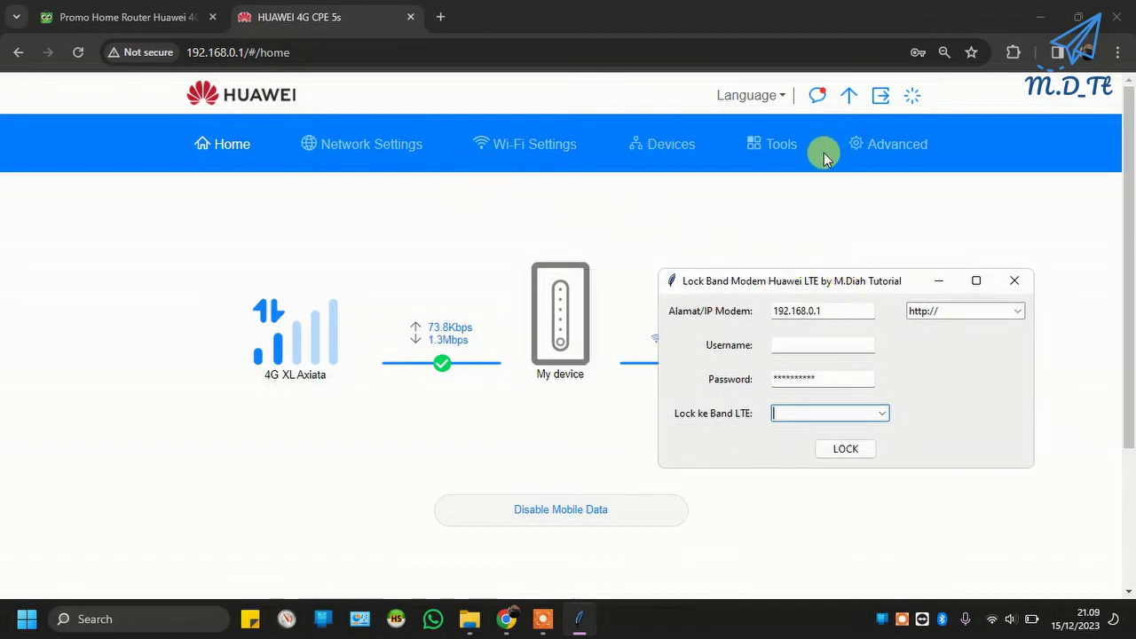
Open Advanced > System > Device Information and highlight the current band 20MHz@1325(B3)
click(929, 213)
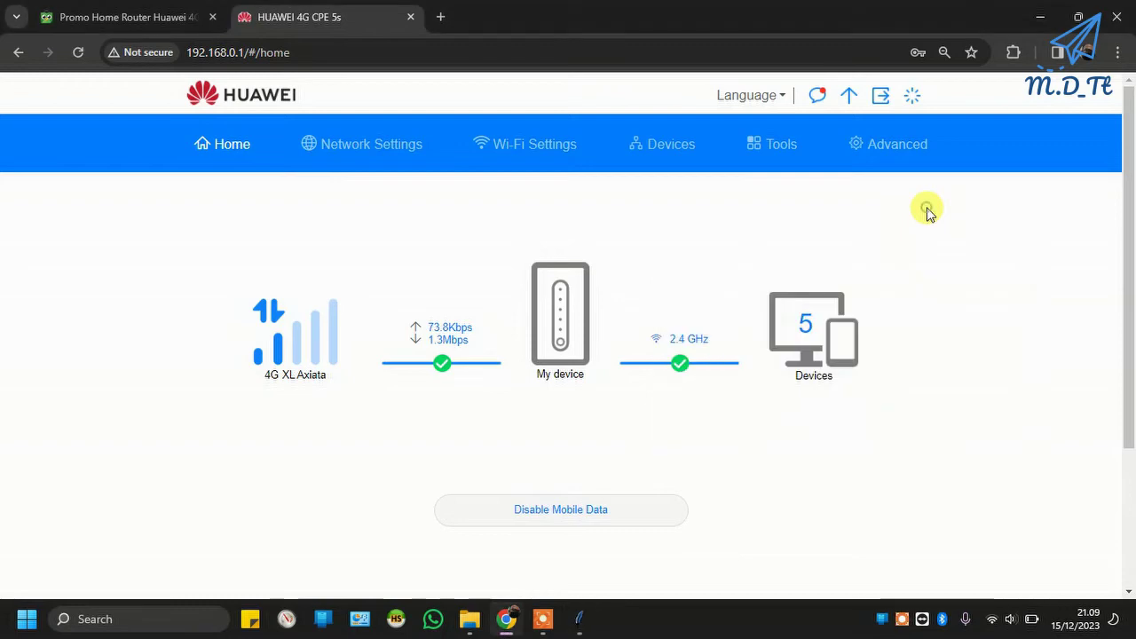
click(897, 150)
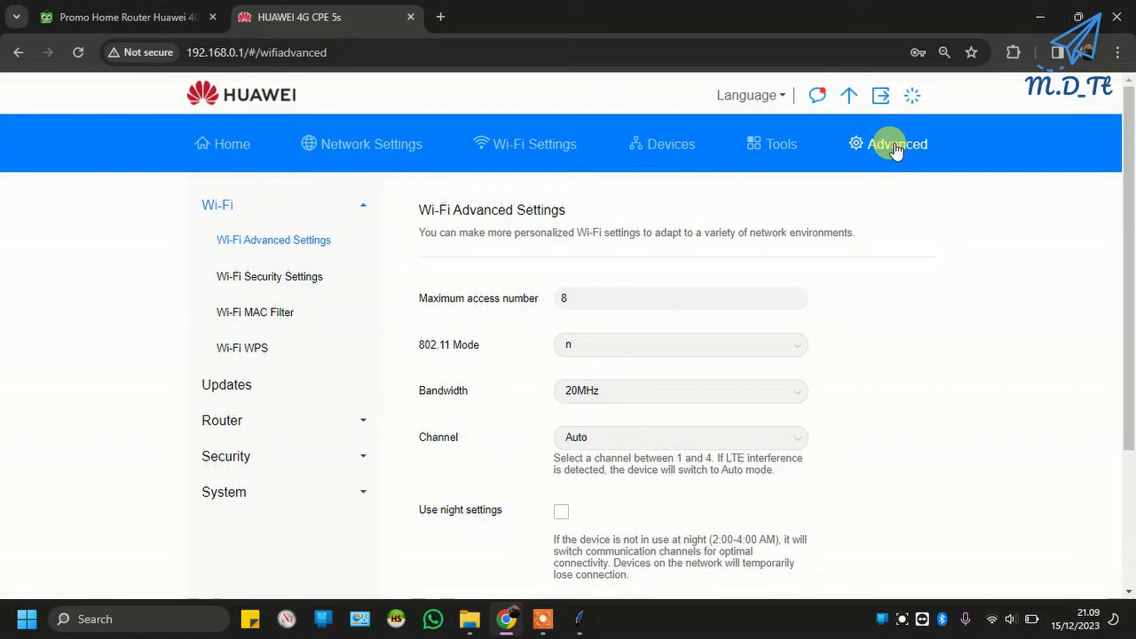
click(352, 500)
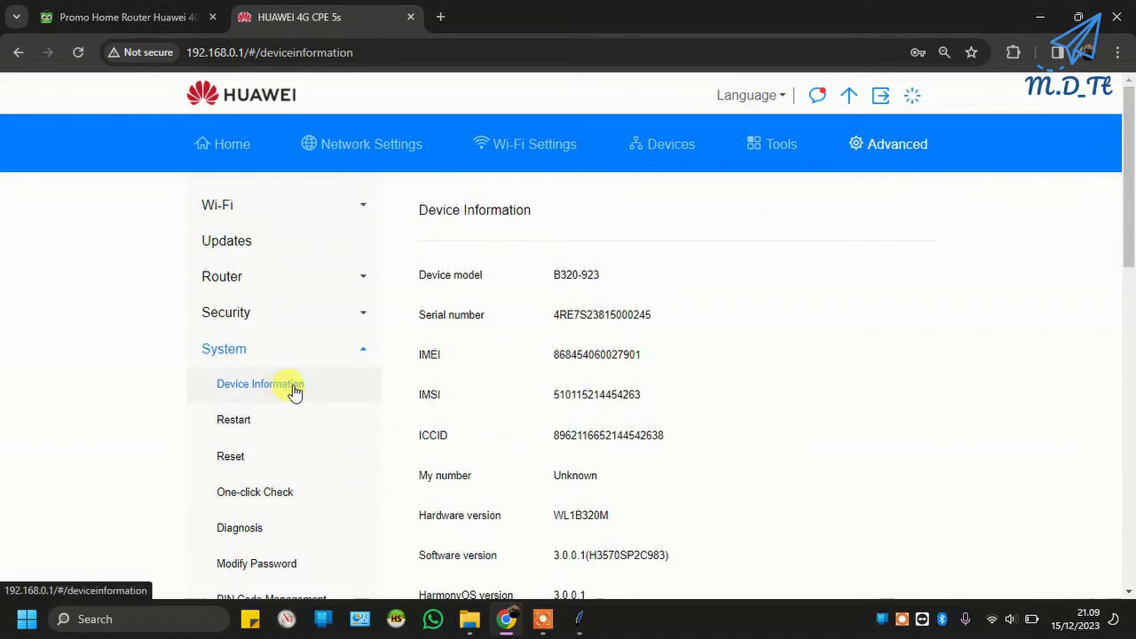
drag(1131, 240, 1125, 542)
drag(680, 421, 402, 418)
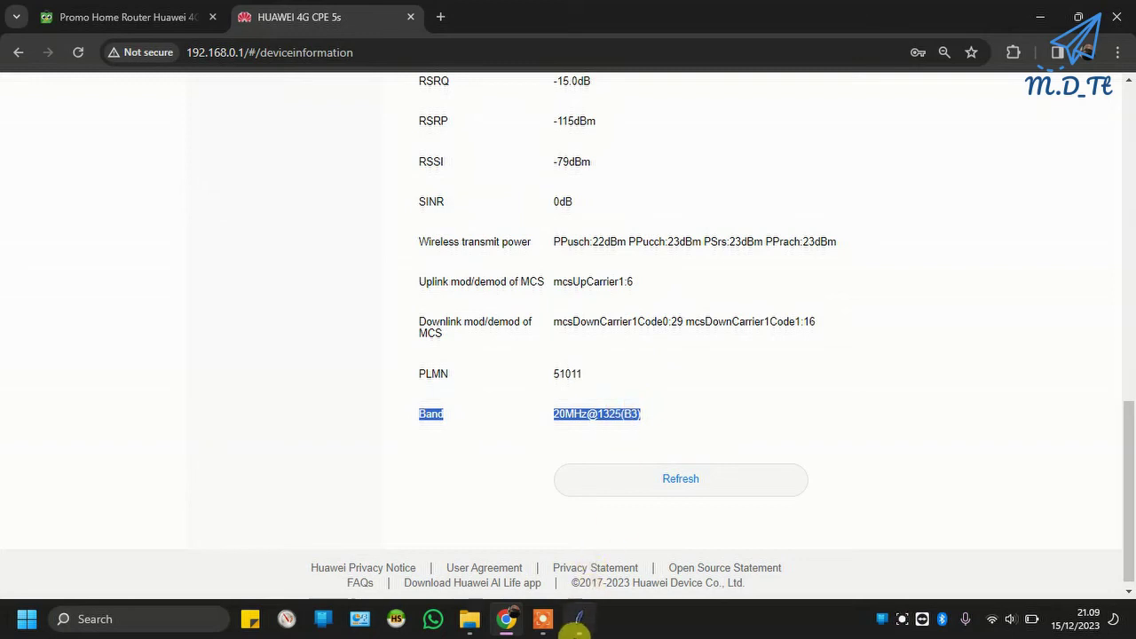
click(585, 625)
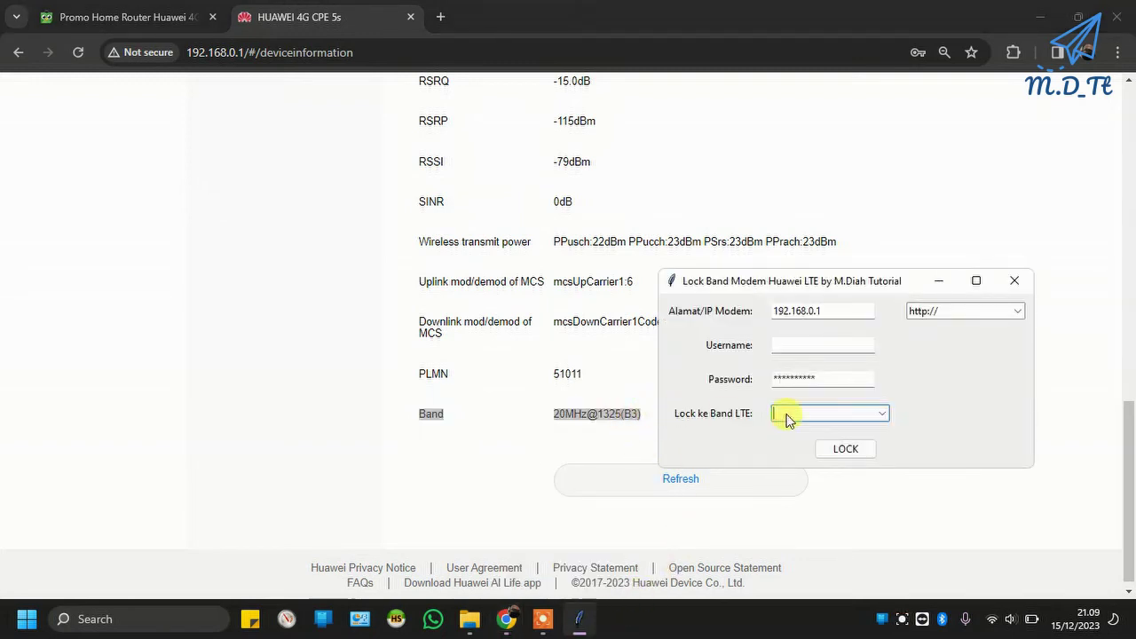
Select Band 8 in Lock ke Band LTE, apply LOCK, and dismiss the Sukses message
click(879, 416)
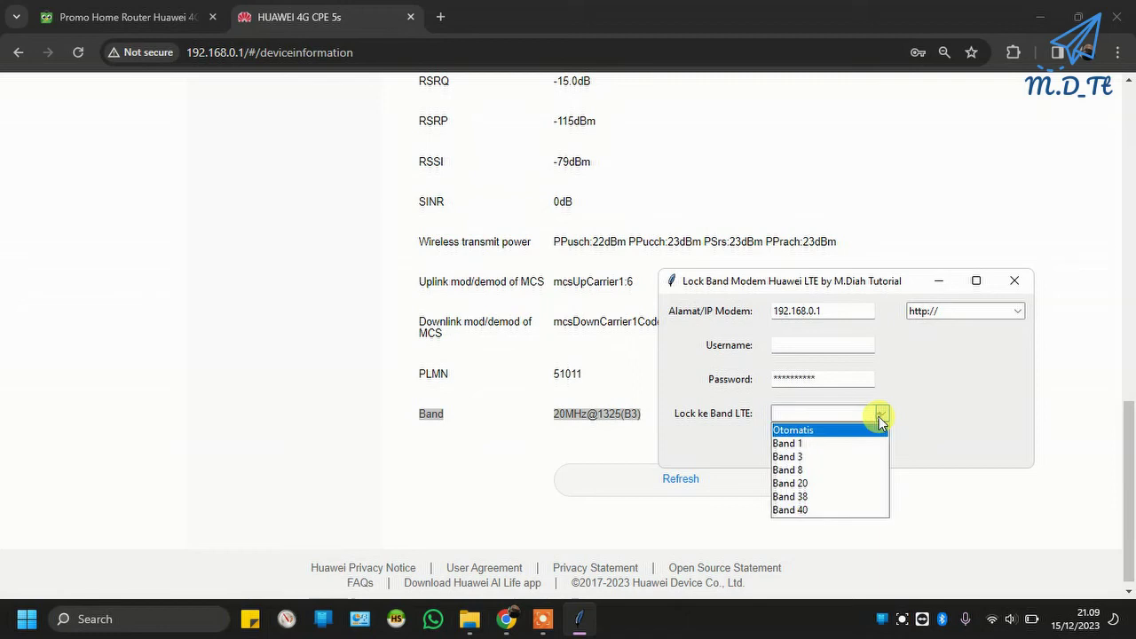
click(844, 472)
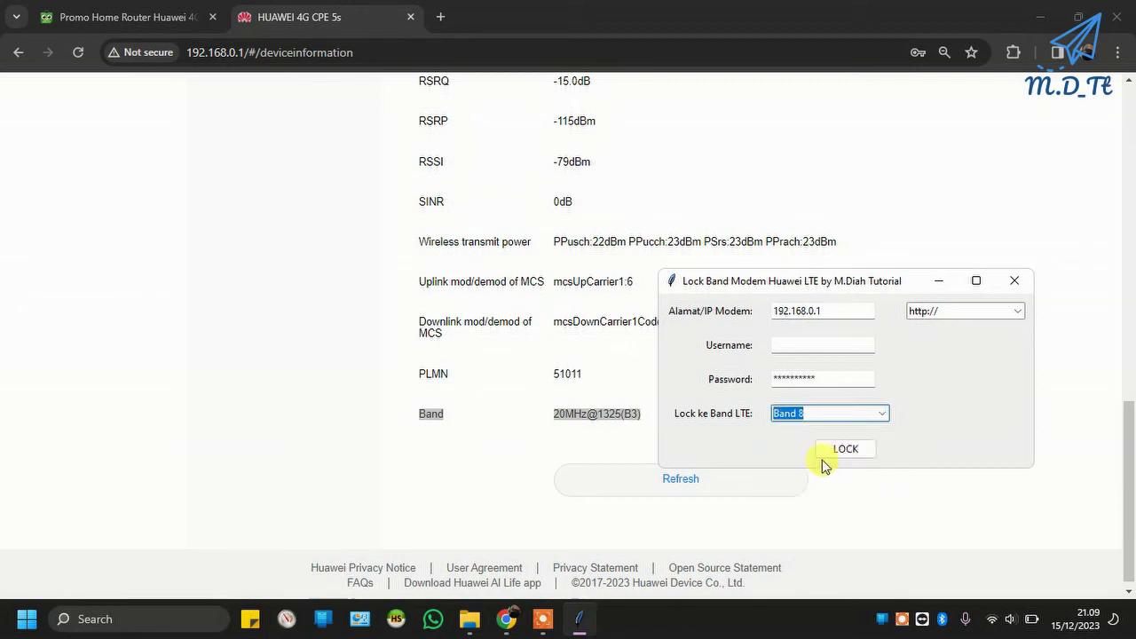
click(831, 450)
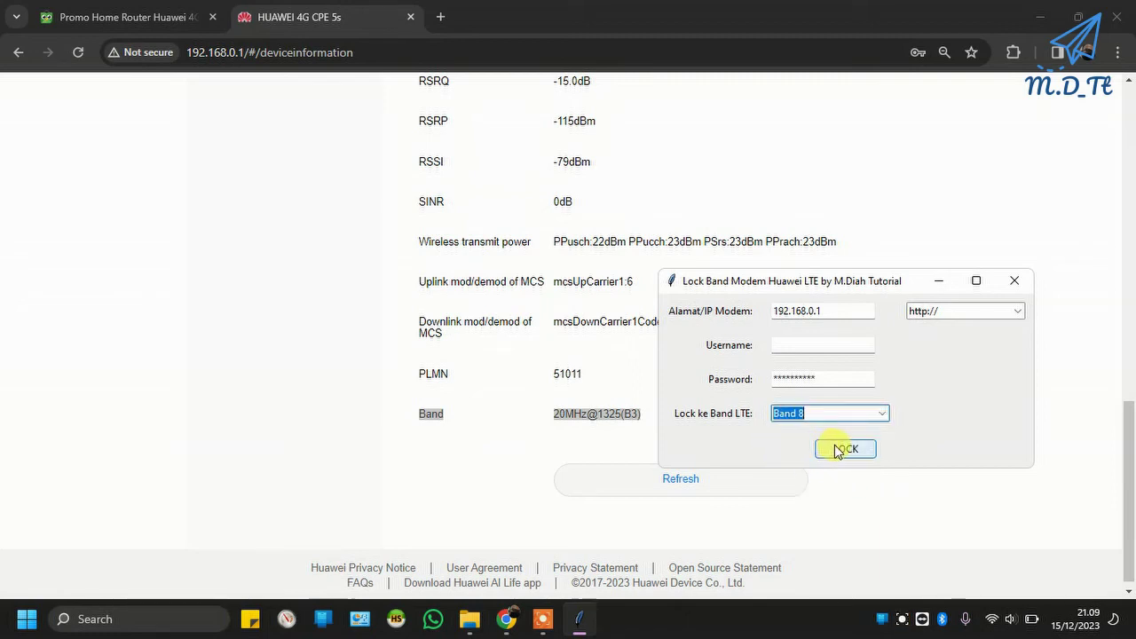
click(835, 451)
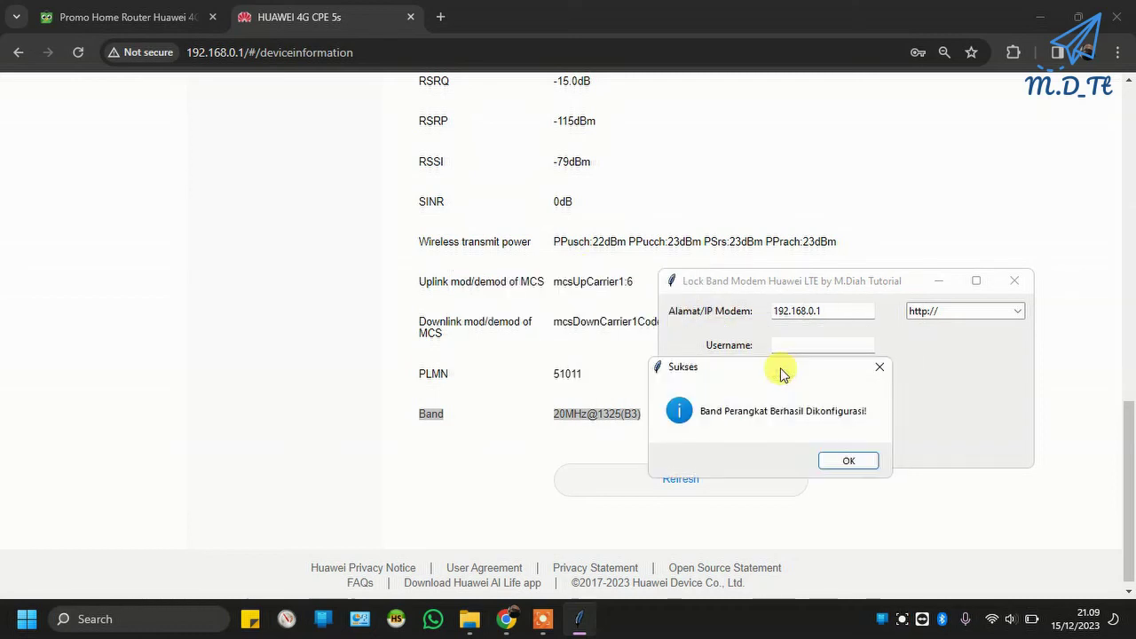
drag(780, 372, 769, 413)
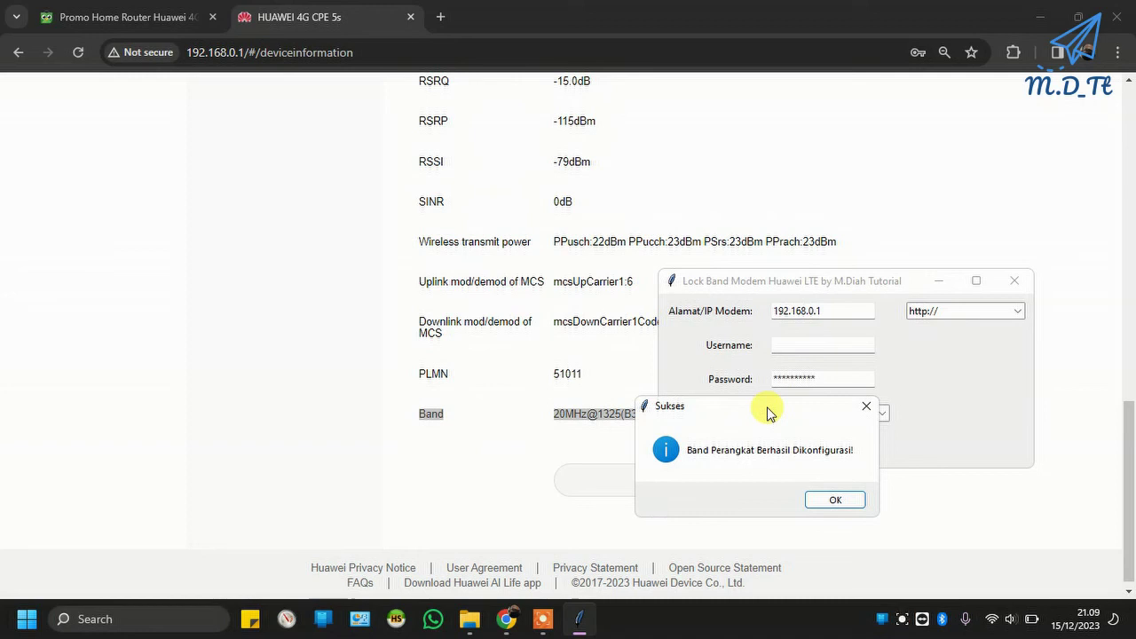
click(836, 500)
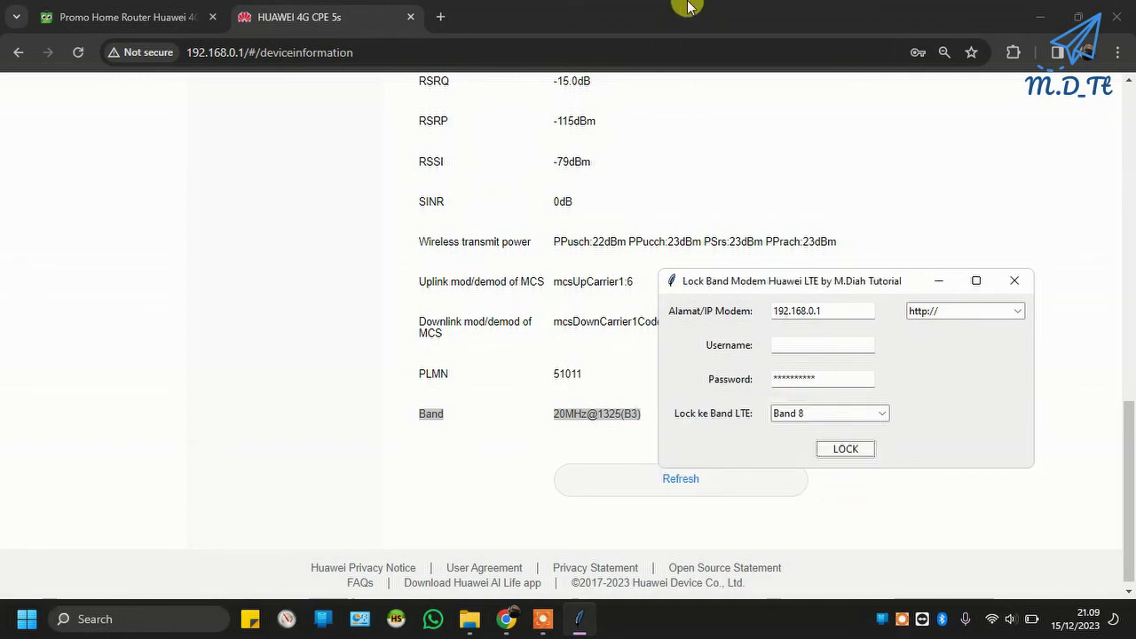
click(688, 7)
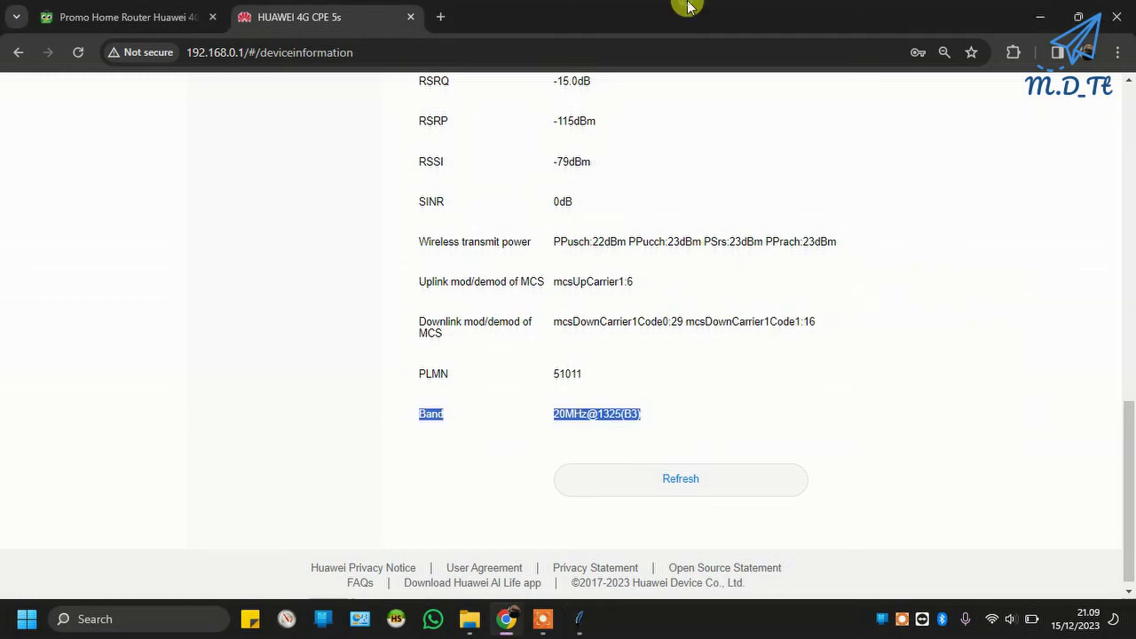
Refresh Device Information and highlight the updated band value 5MHz@3774(B8)
click(695, 479)
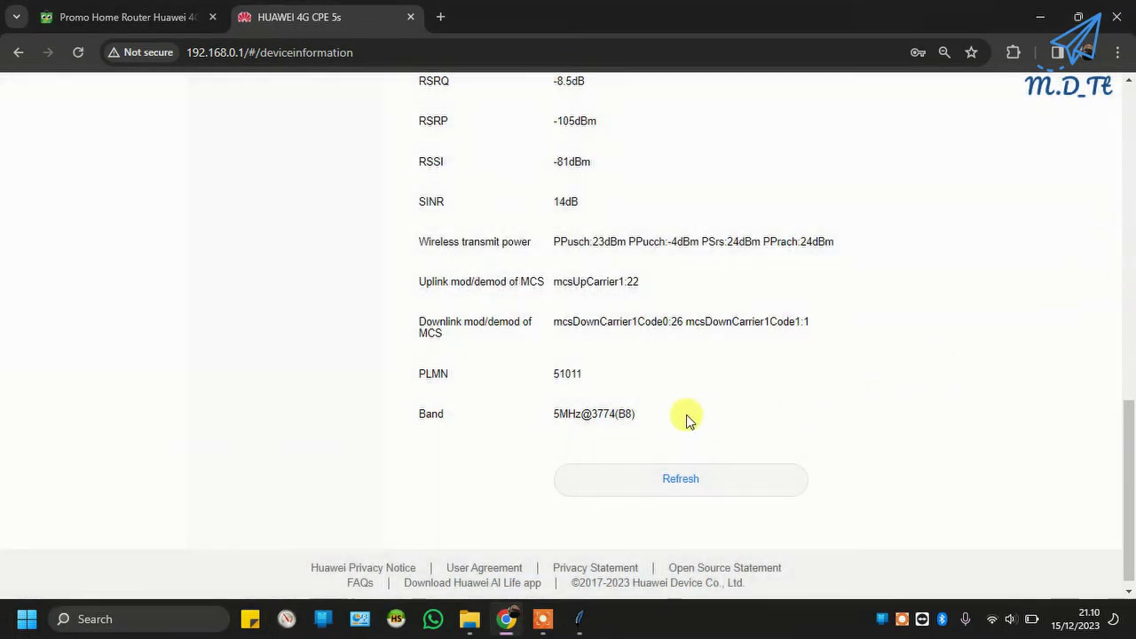
drag(687, 418, 411, 414)
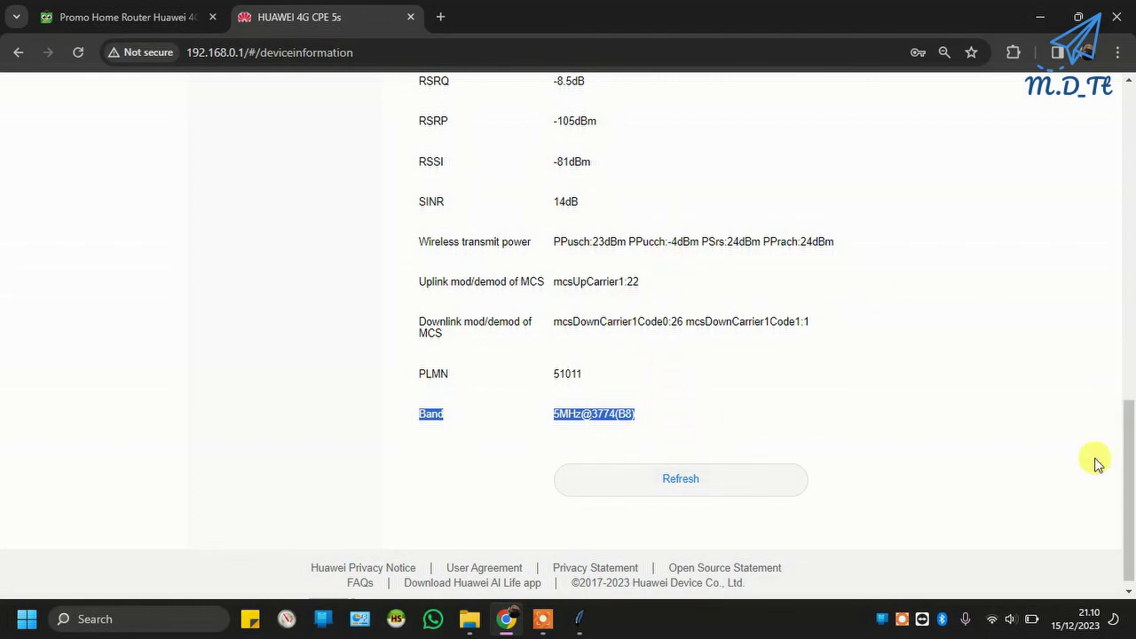
click(589, 620)
drag(841, 285, 547, 158)
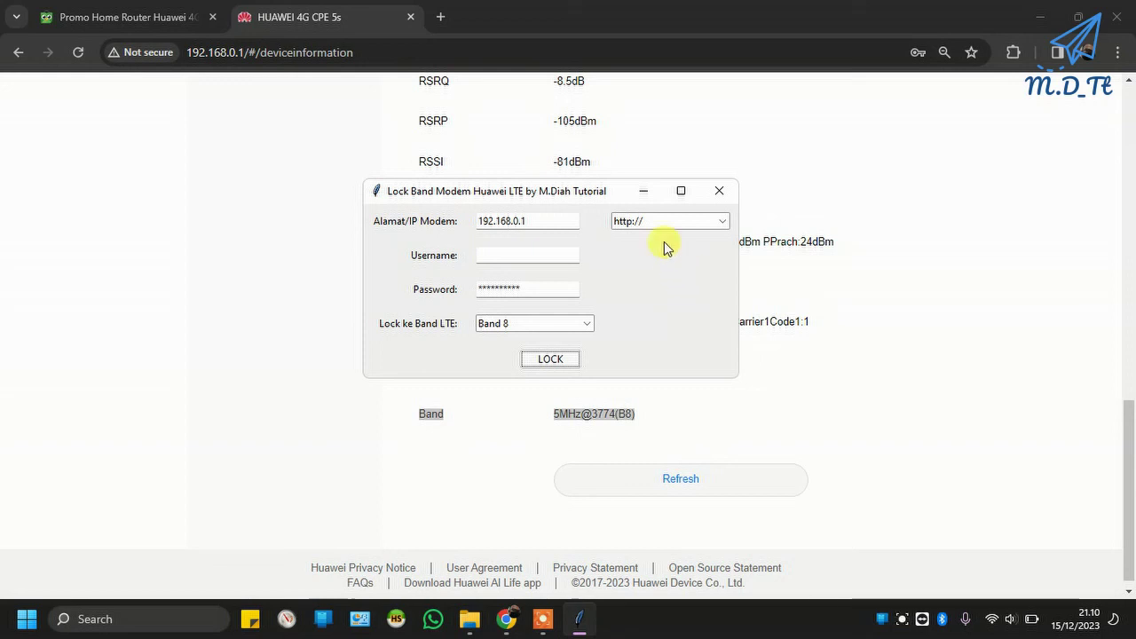
mouse_move(579, 192)
mouse_down()
mouse_move(621, 191)
mouse_move(587, 182)
mouse_up()
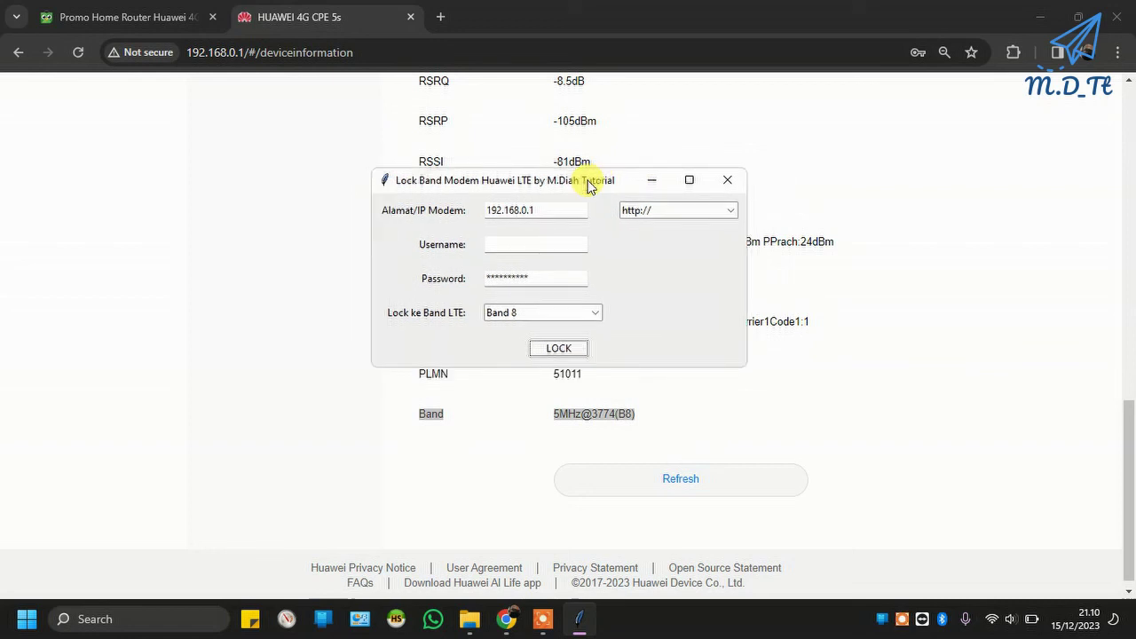